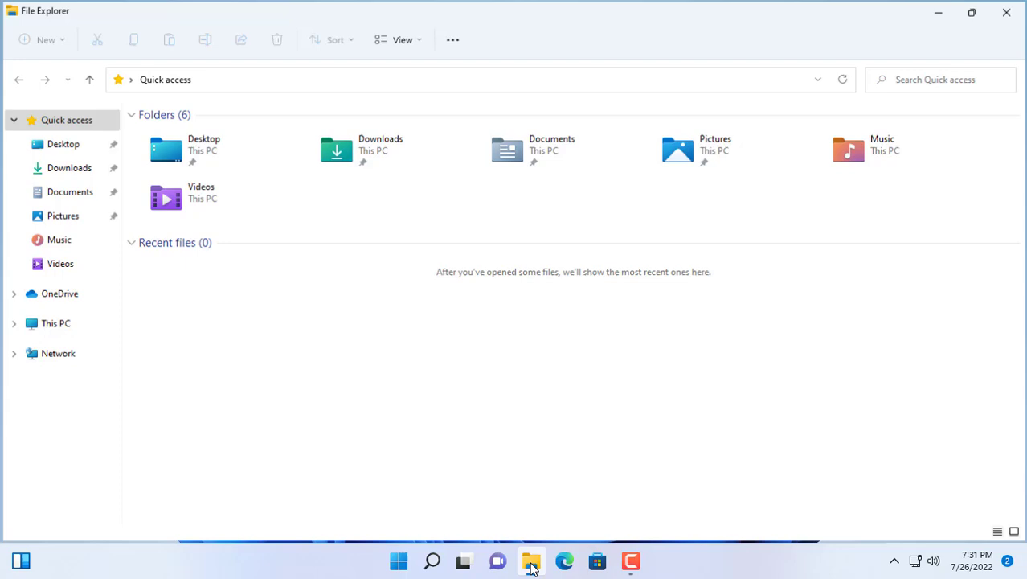
- Open Computer Management from the This PC context menu's Manage option
right_click(70, 328)
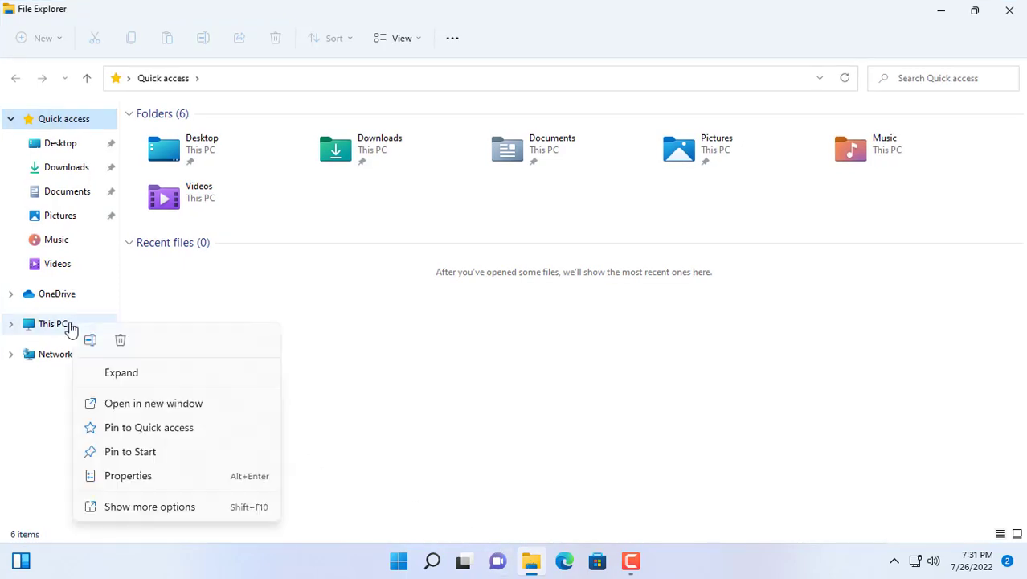
click(137, 508)
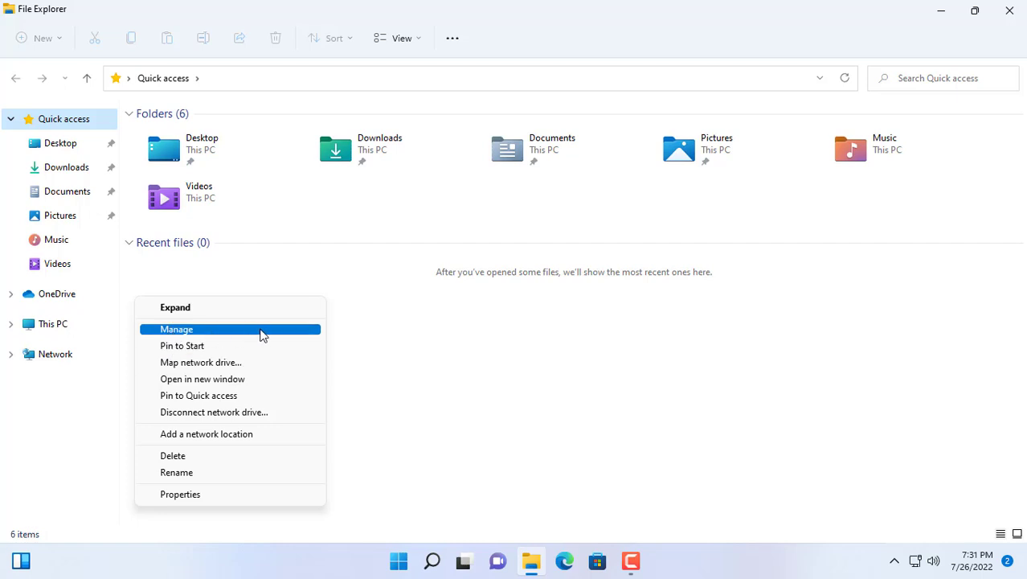
click(225, 333)
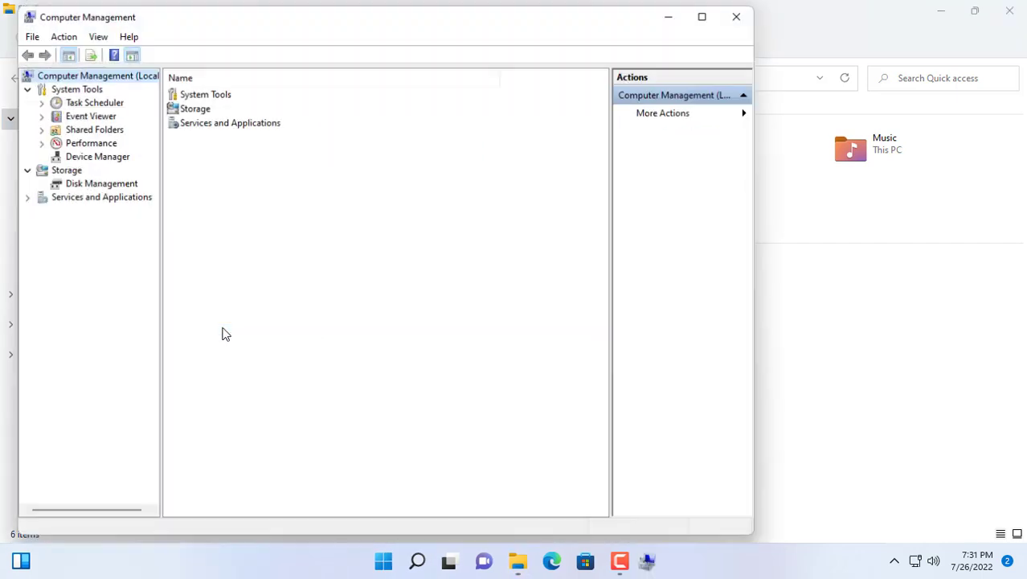
- Show Disk Management and enlarge the disk map so Disks 0–3 are visible
click(94, 180)
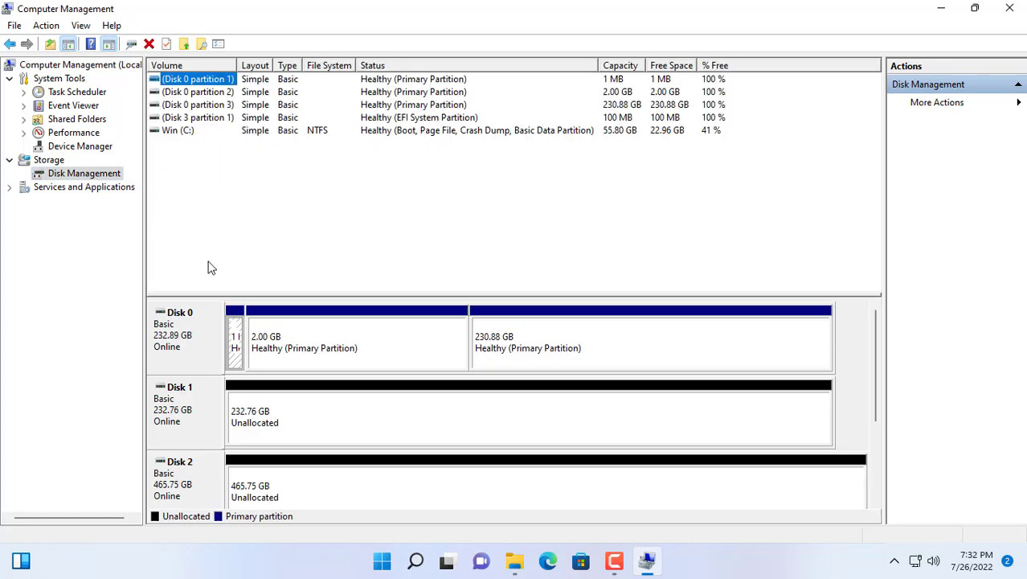
drag(214, 291, 225, 156)
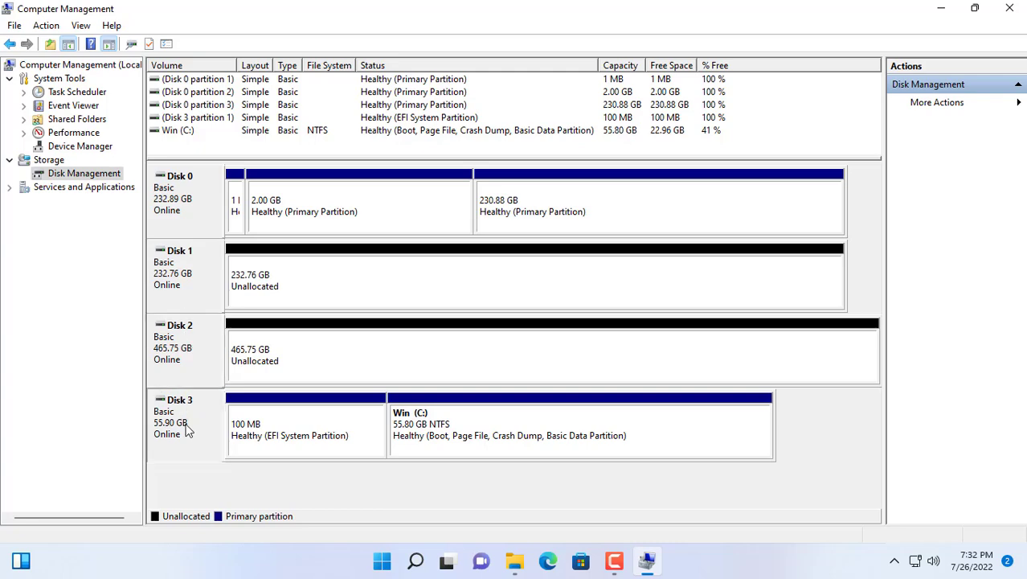
- Close Computer Management and search Google for crystaldiskinfo in Microsoft Edge
click(1007, 8)
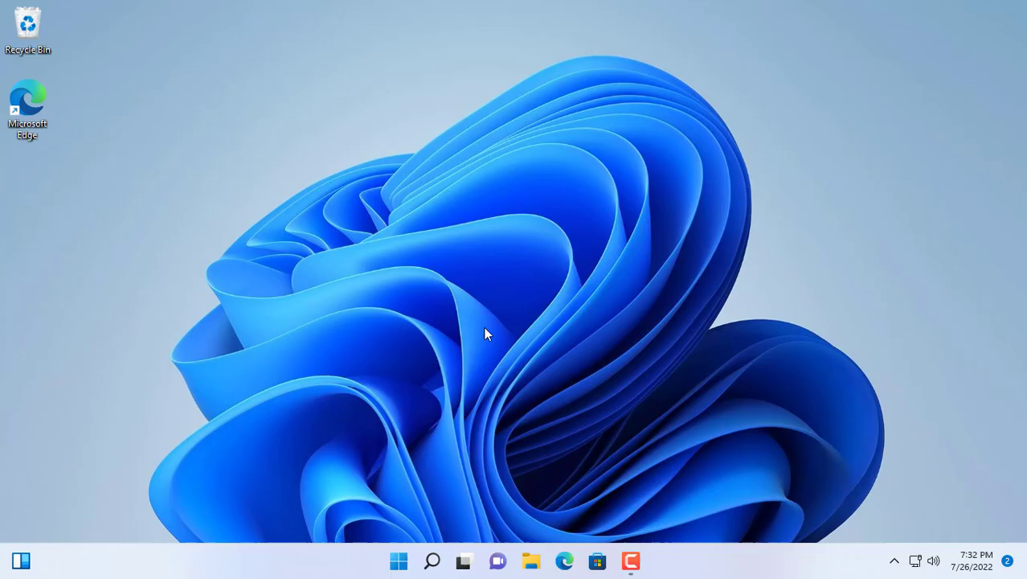
click(560, 568)
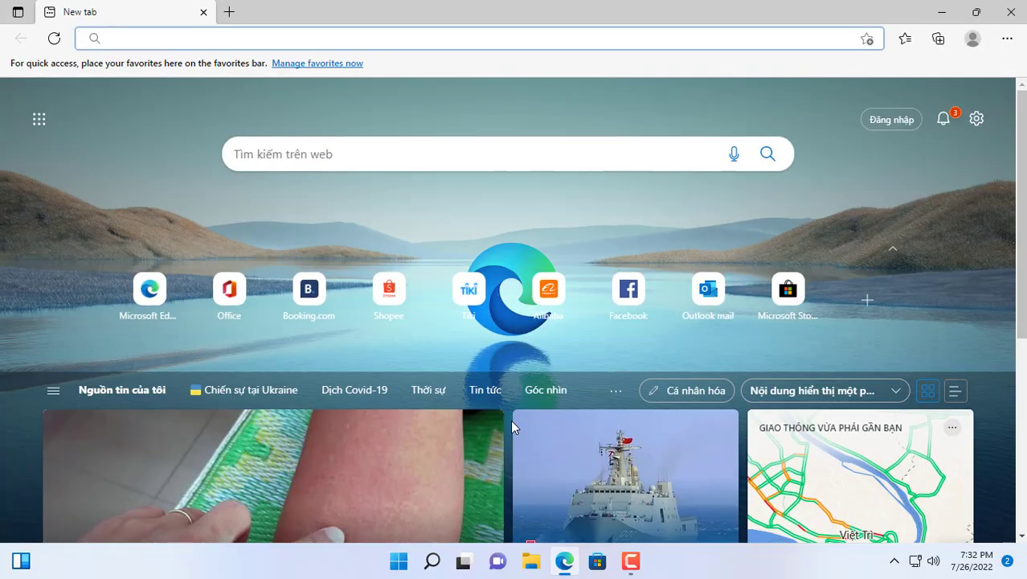
text(go)
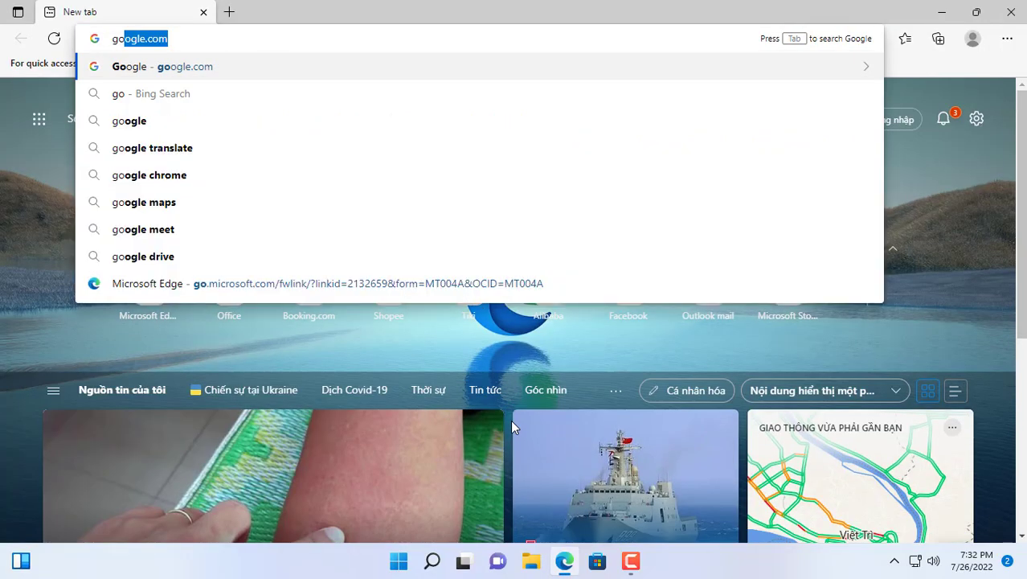
key(Return)
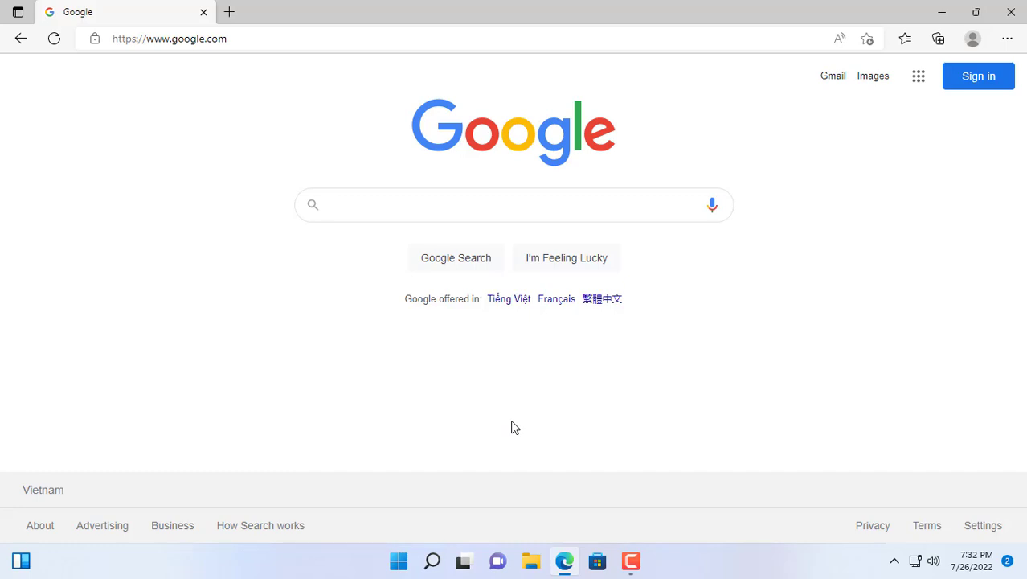
text(cry)
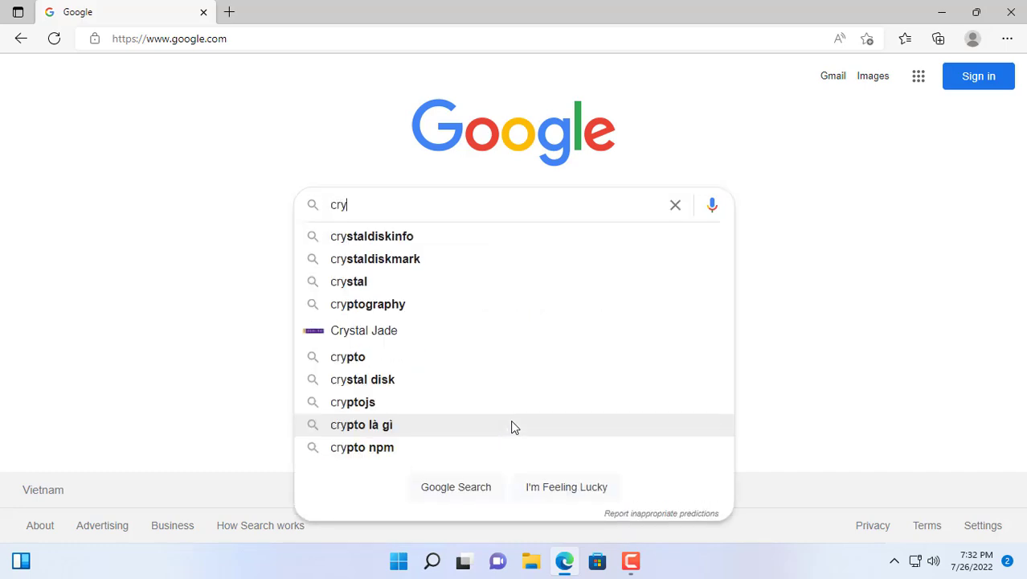
click(417, 245)
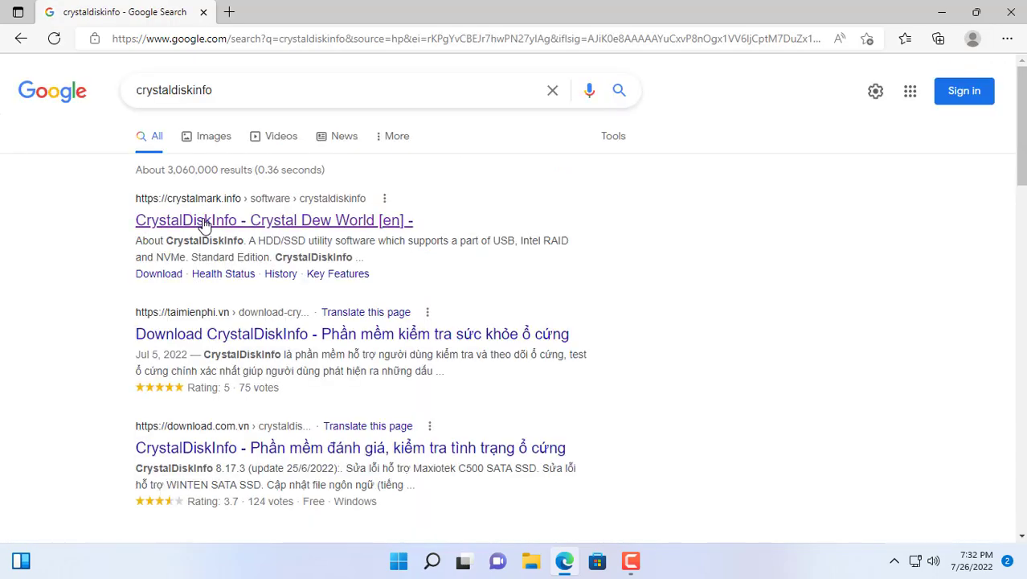
- Download CrystalDiskInfo8_17_4.exe from Crystal Dew World and launch the installer
click(278, 229)
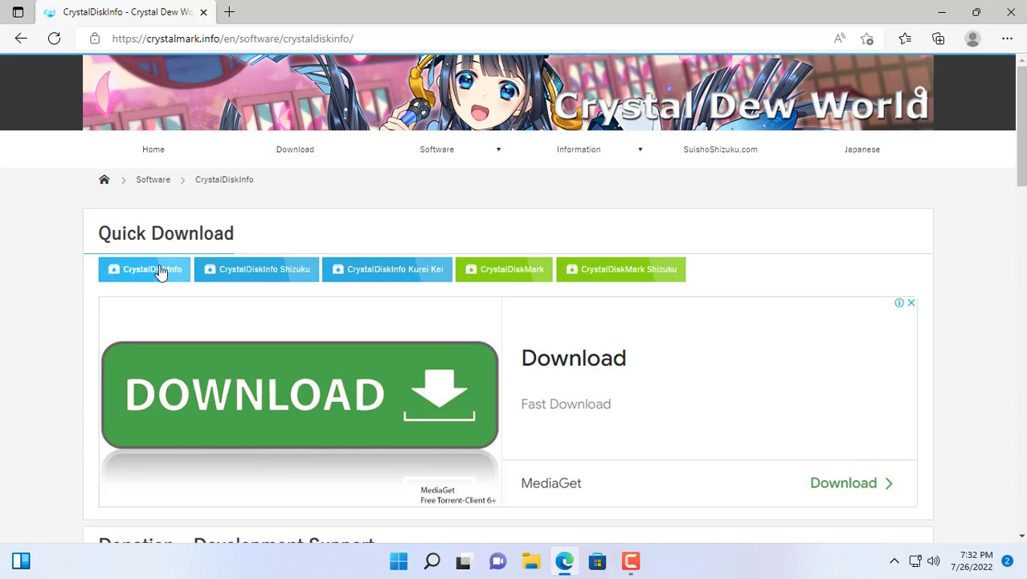
click(153, 278)
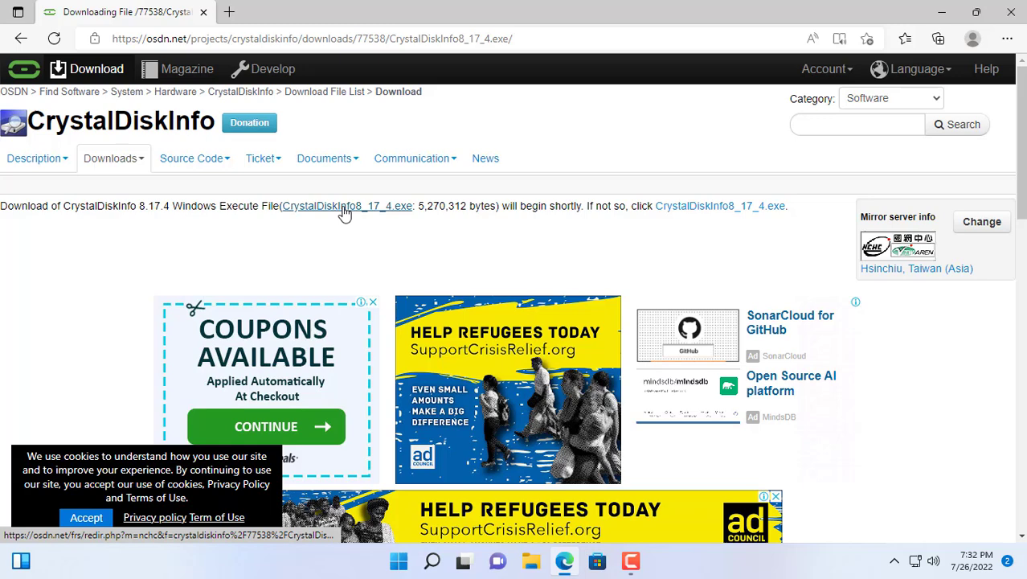
click(344, 207)
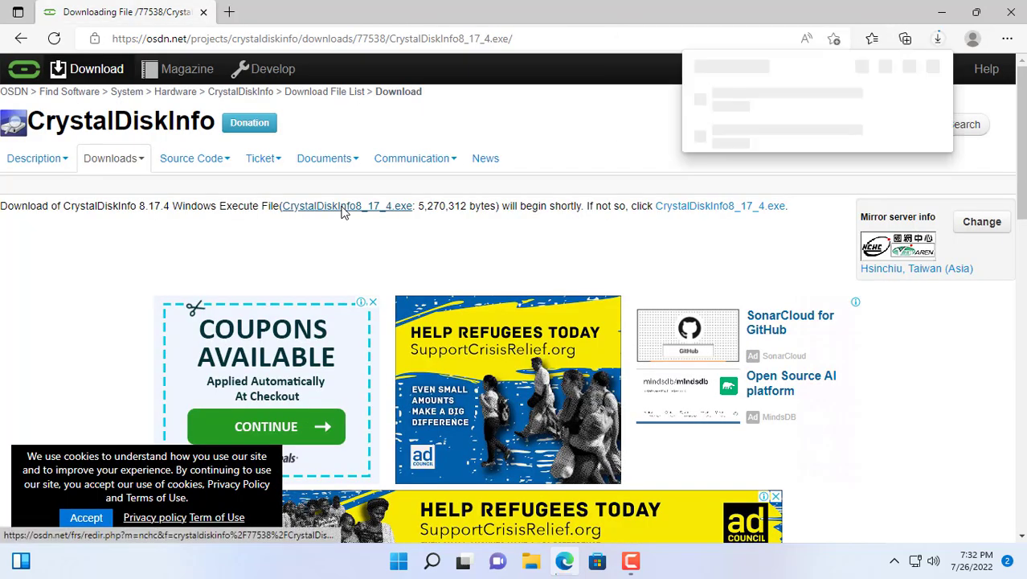
mouse_move(727, 106)
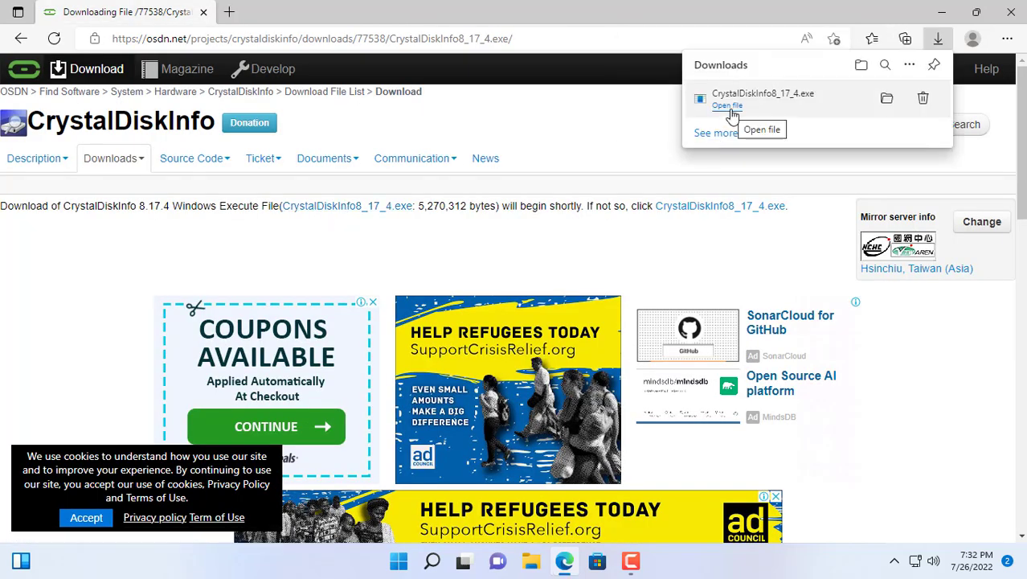
click(731, 116)
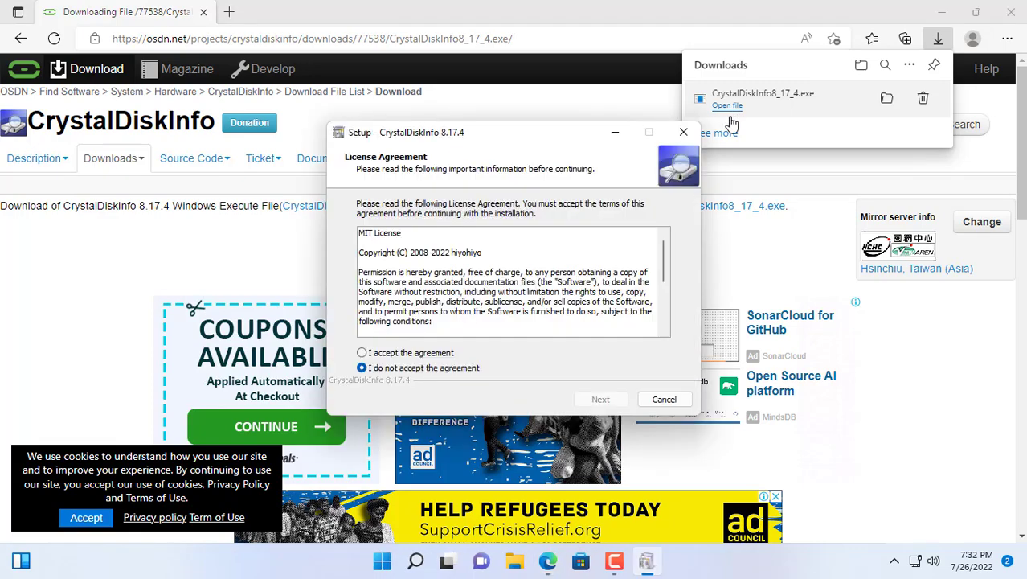
- Close Edge, accept the CrystalDiskInfo license, and finish setup with CrystalDiskInfo launching
click(1012, 13)
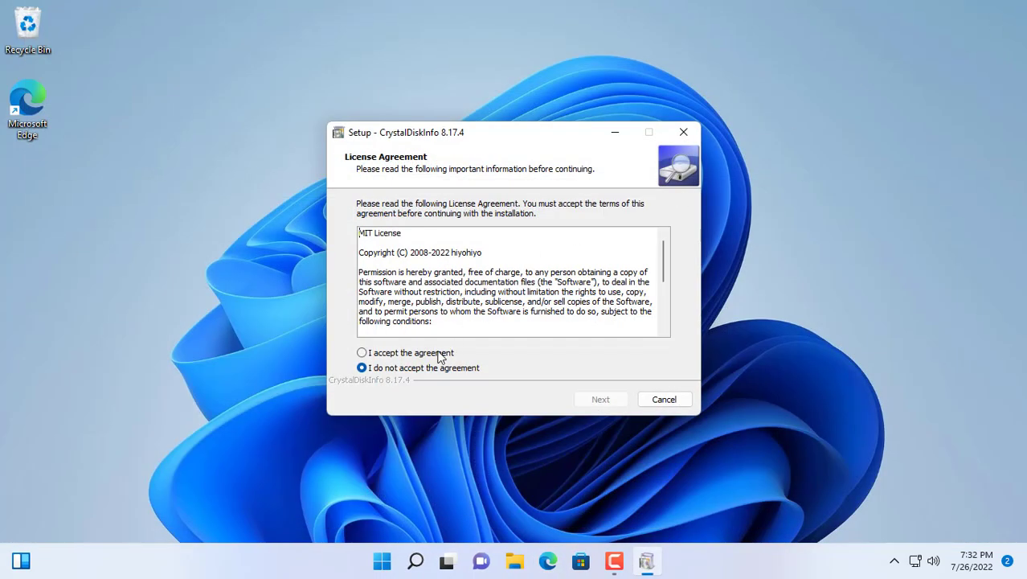
click(606, 404)
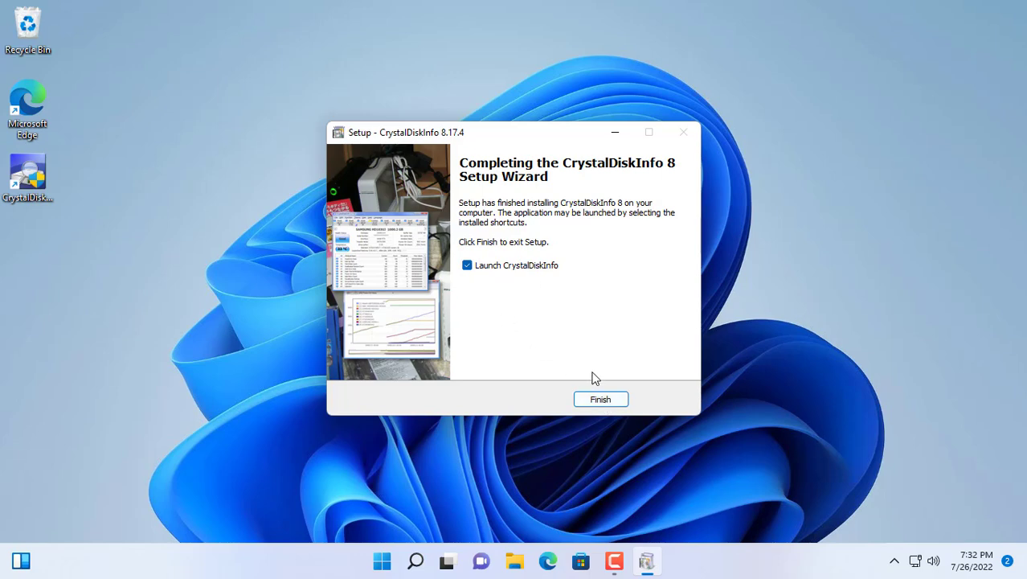
click(596, 402)
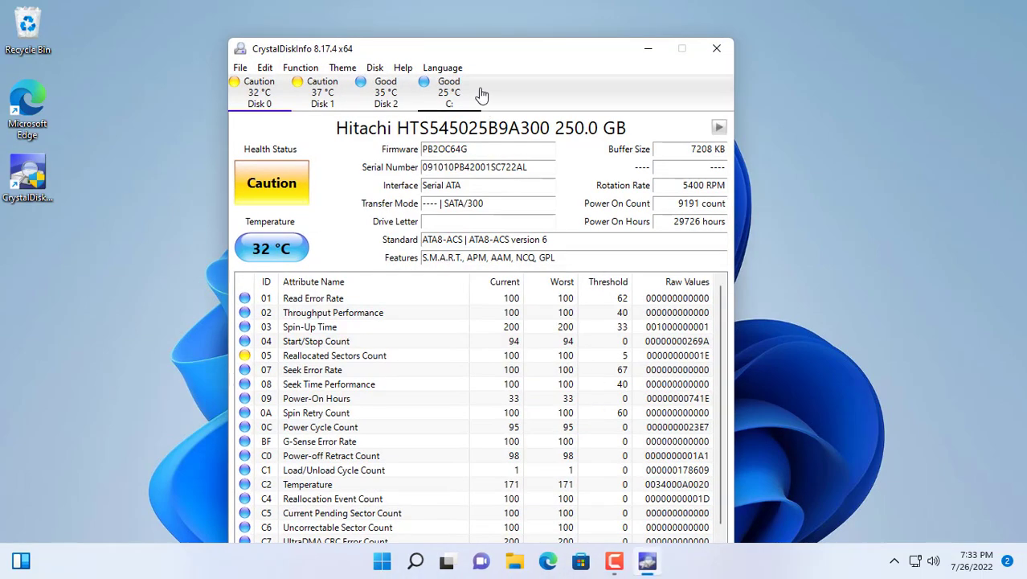
drag(496, 52, 504, 29)
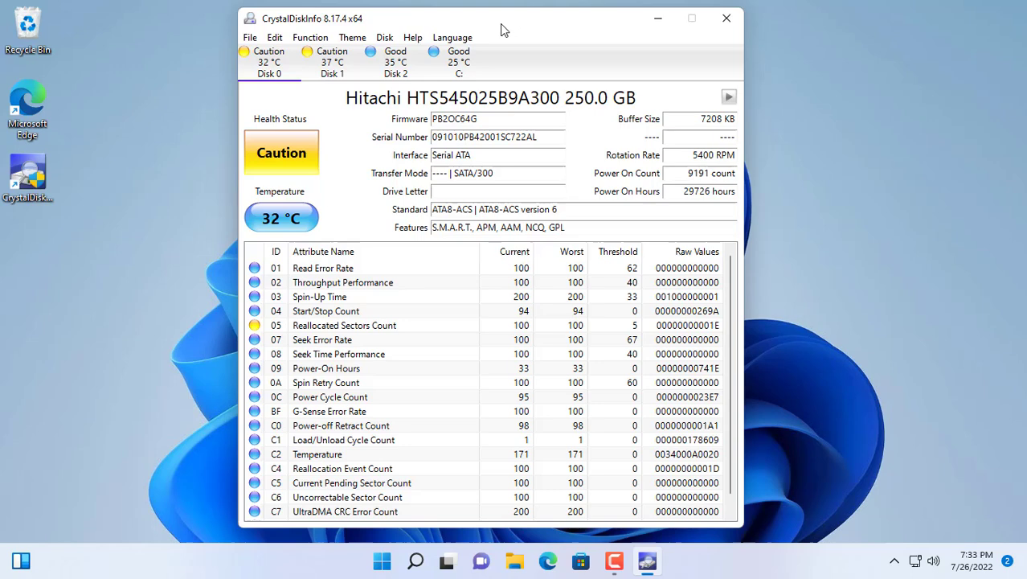
drag(410, 97, 612, 98)
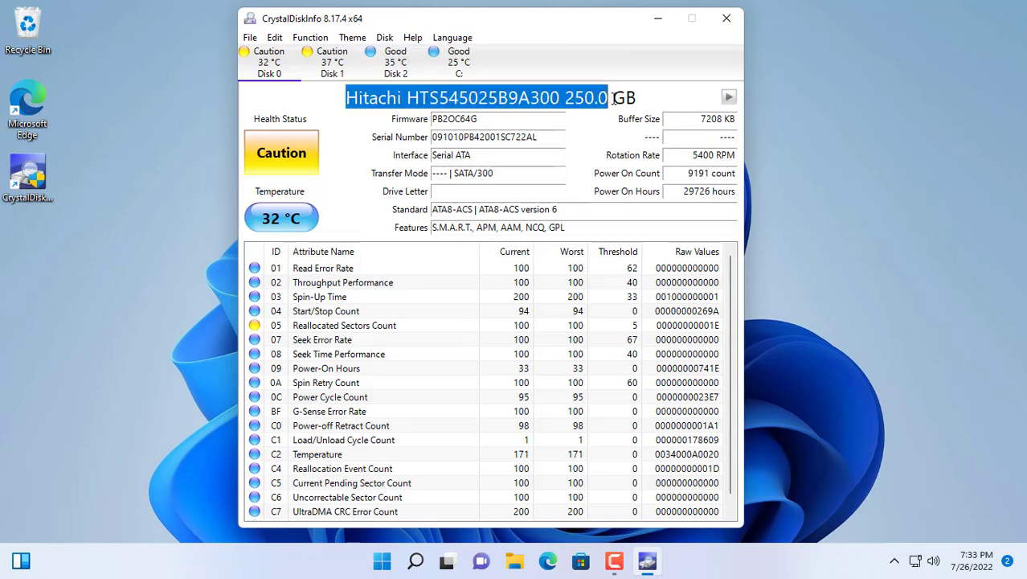
mouse_move(281, 152)
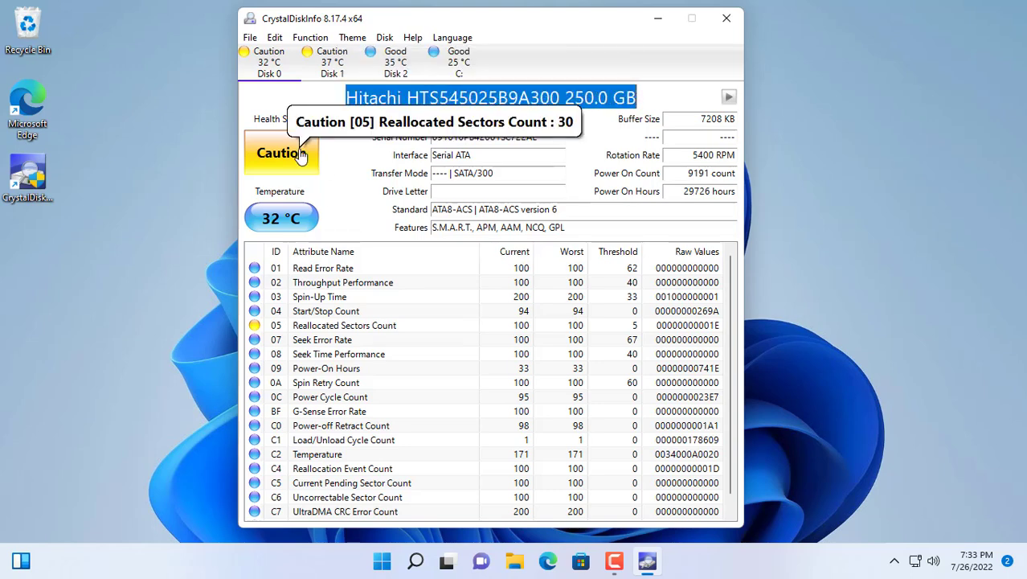
click(333, 327)
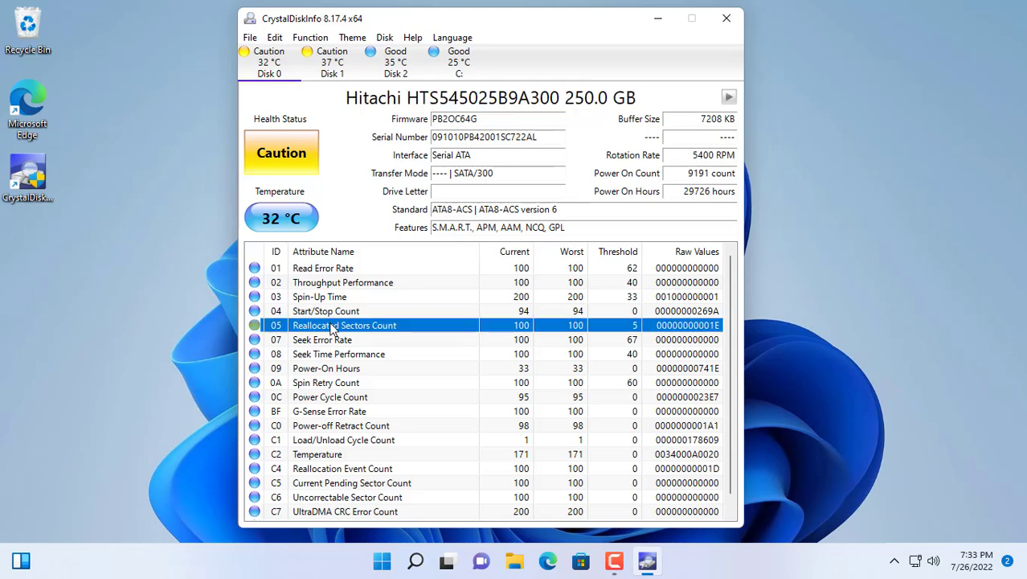
click(330, 74)
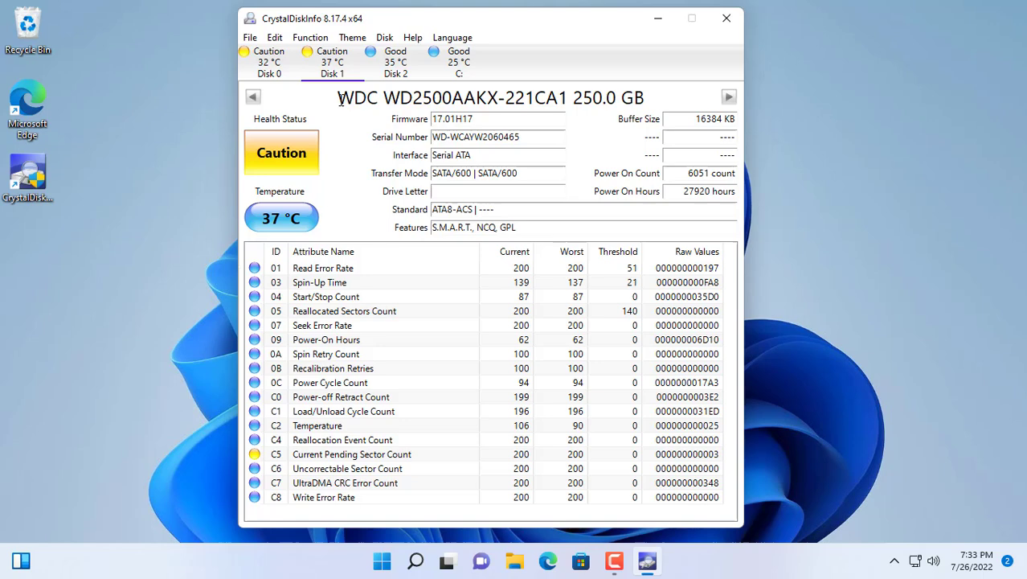
drag(338, 97, 655, 102)
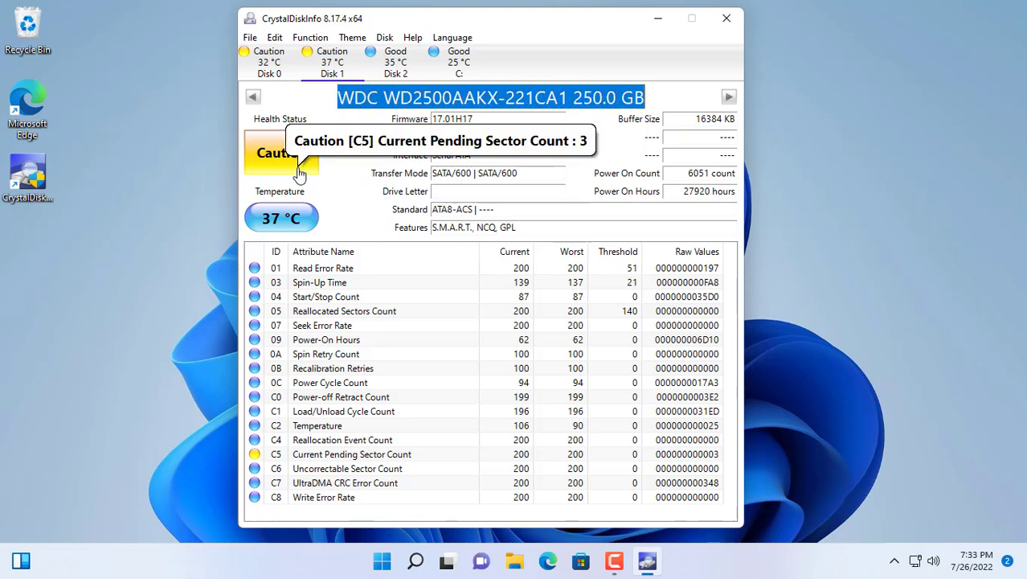
click(399, 69)
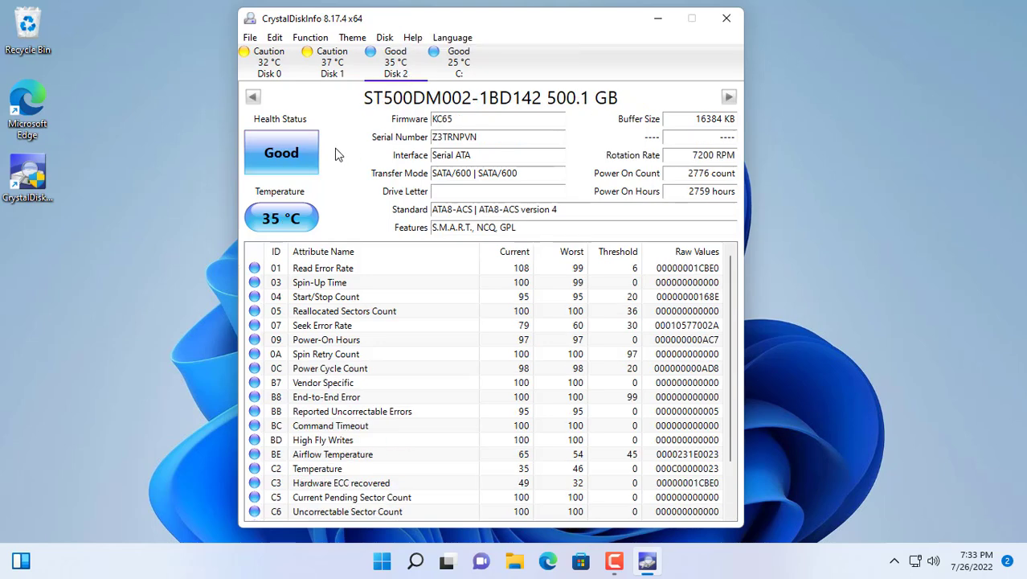
drag(370, 99, 619, 101)
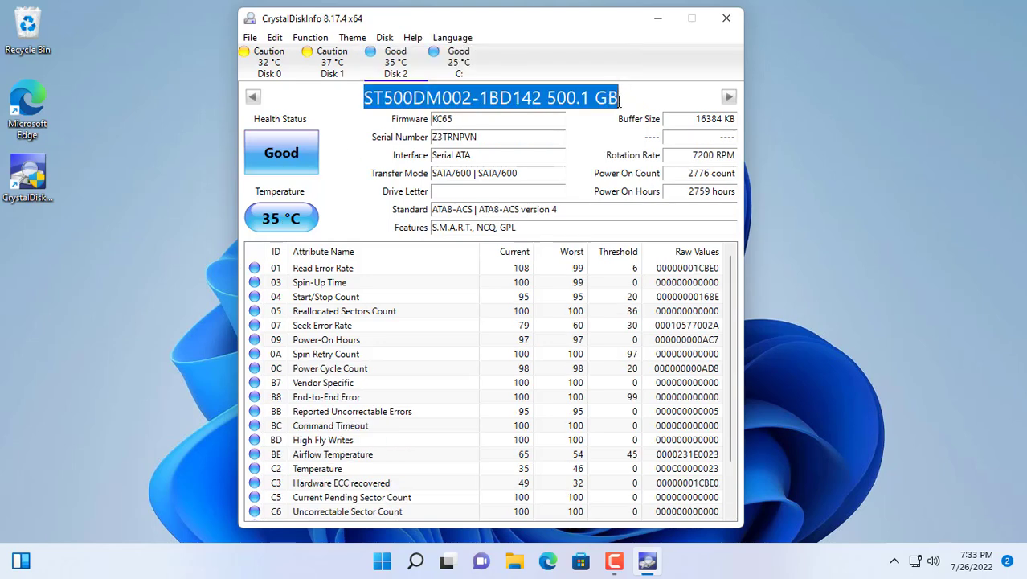
click(459, 69)
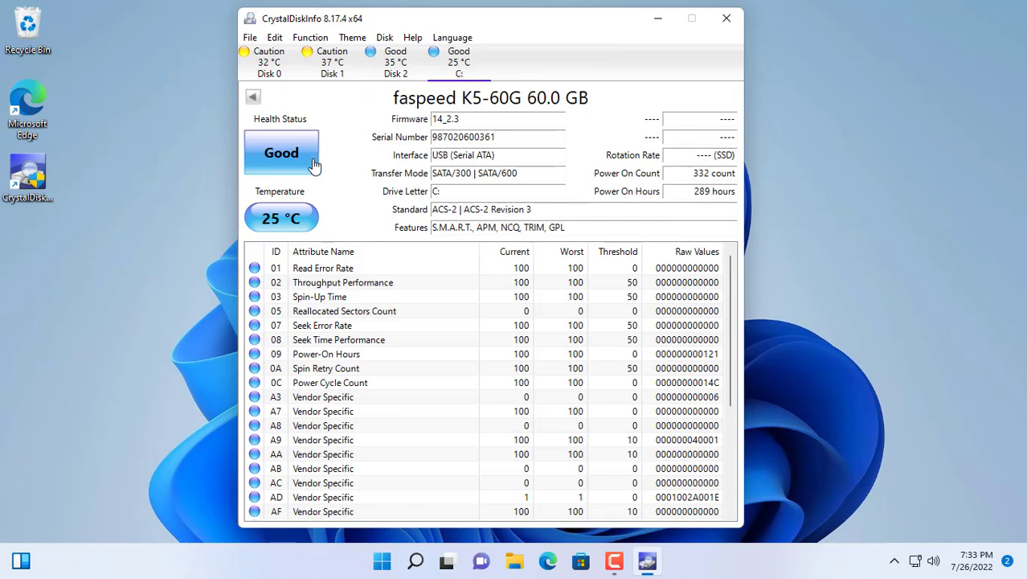
click(404, 79)
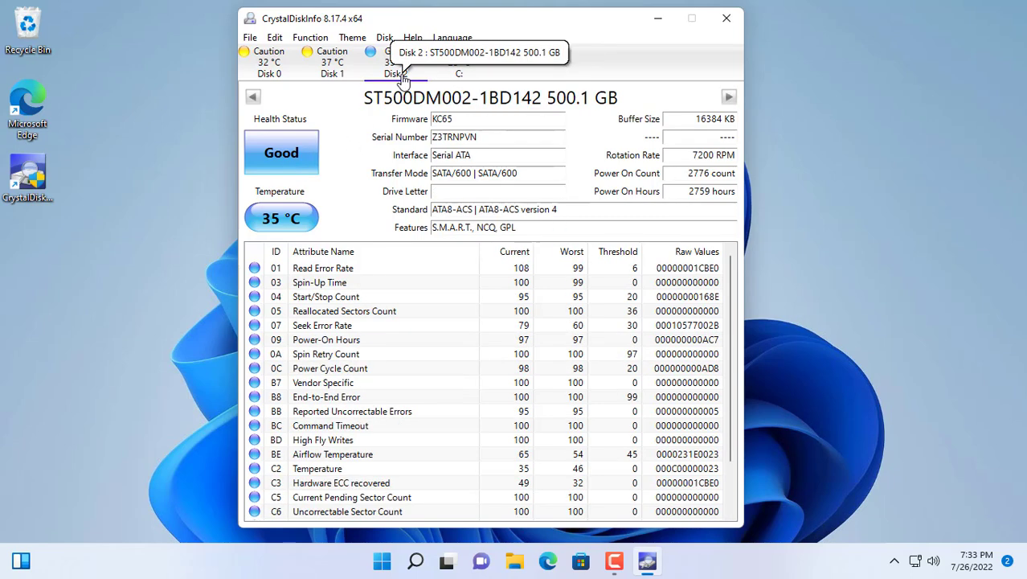
click(353, 79)
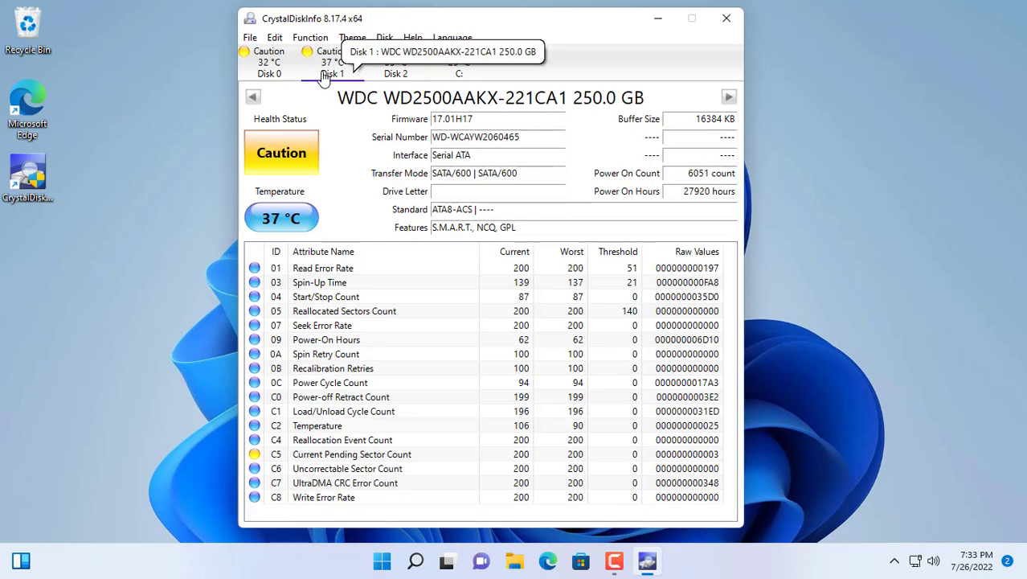
click(283, 71)
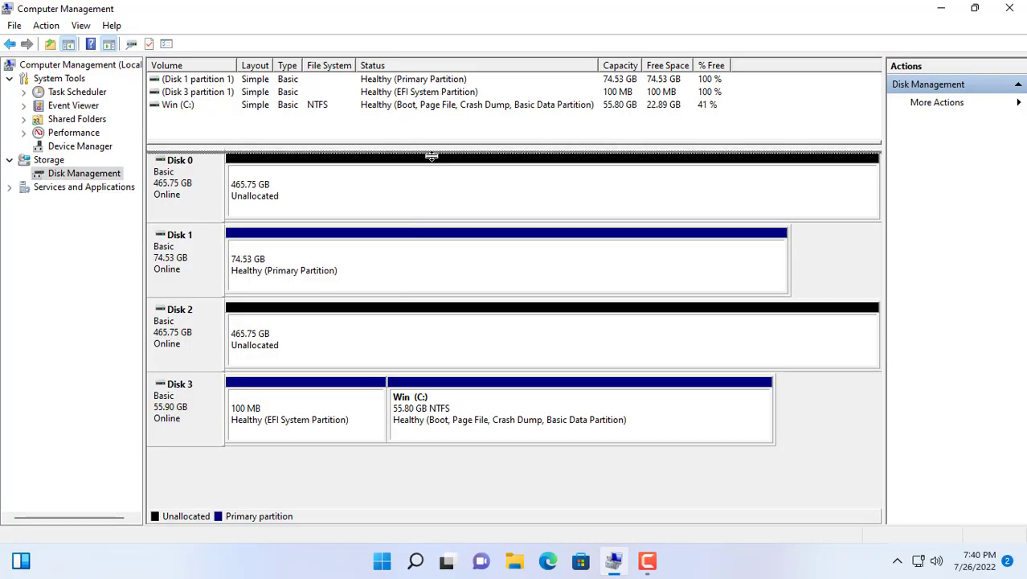
- Enlarge the volume list, then close Computer Management
drag(432, 143, 432, 166)
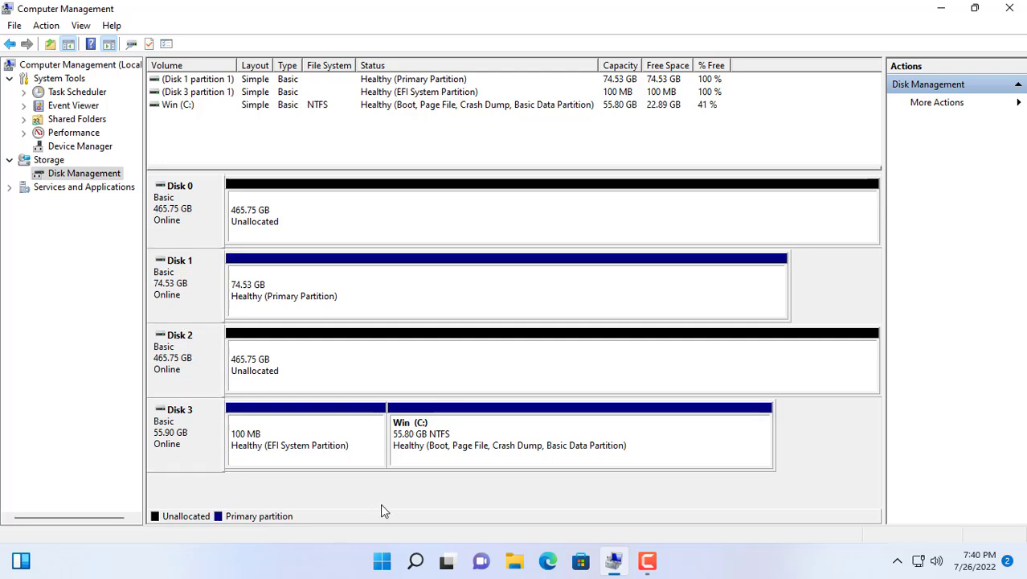
click(1010, 12)
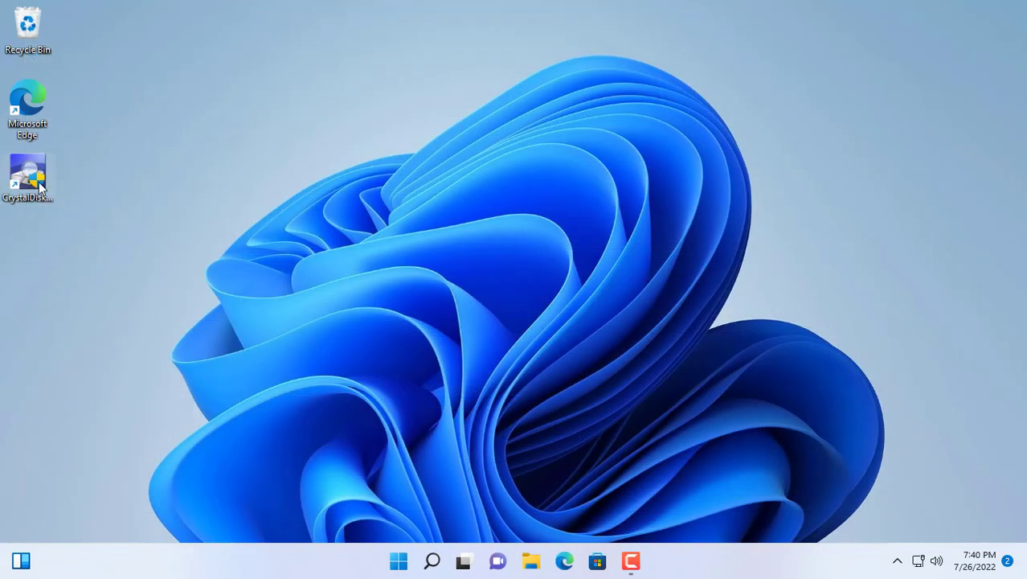
- Reopen CrystalDiskInfo and check Disk 1 (Caution) and Disk 2 ST500LT012 (Good, 33 °C)
double_click(39, 182)
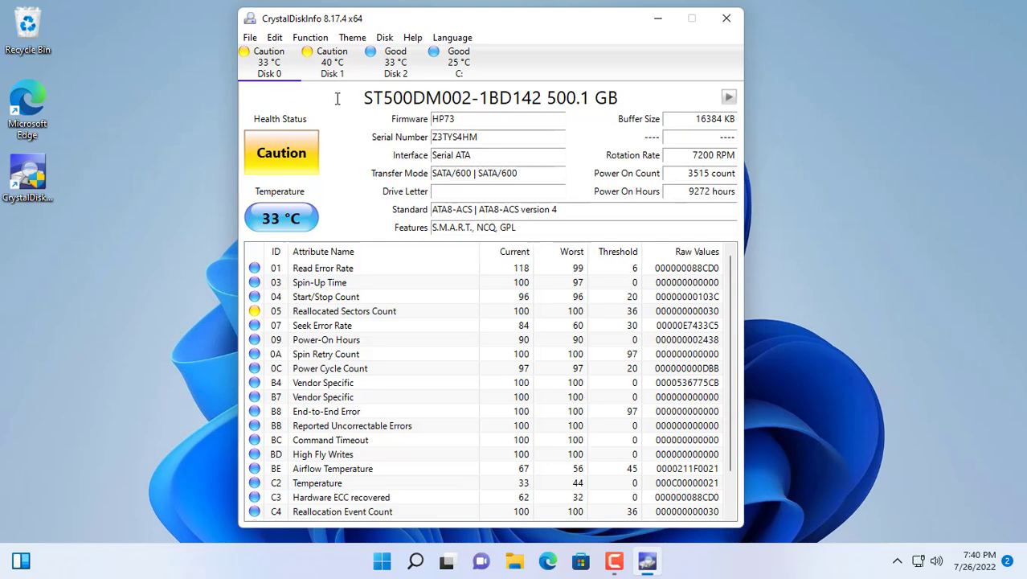
drag(366, 98, 620, 98)
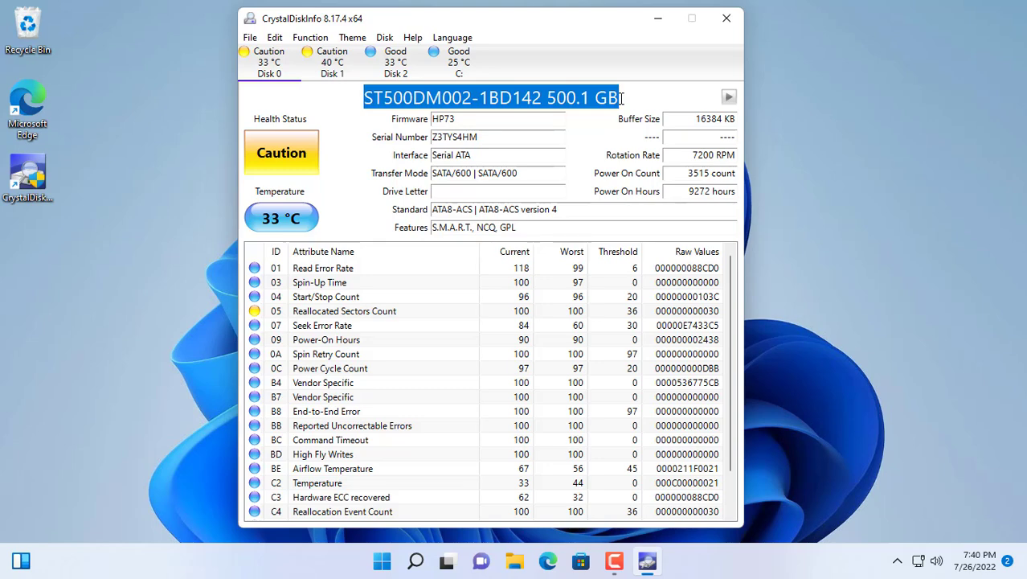
click(326, 76)
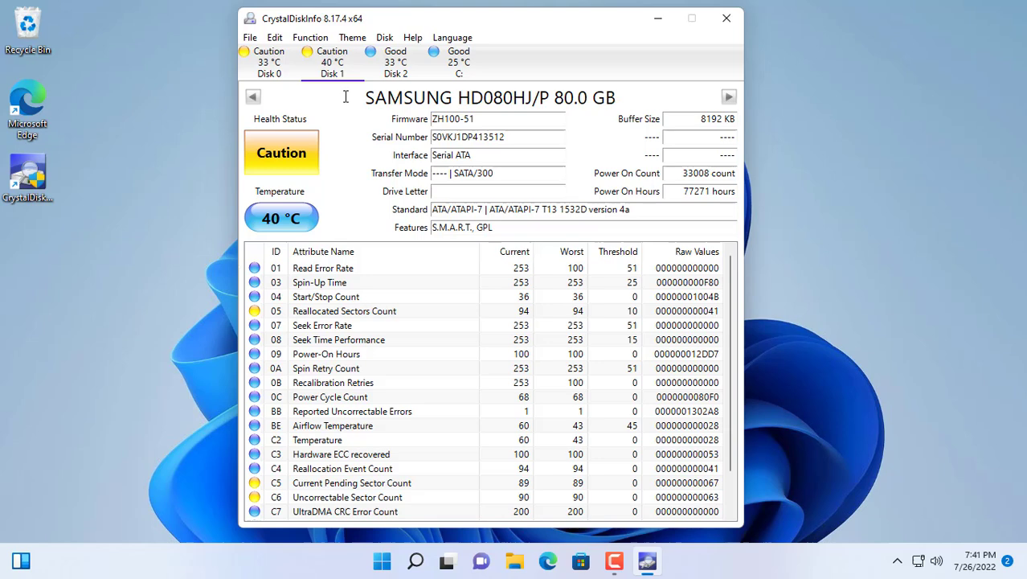
drag(366, 99, 619, 101)
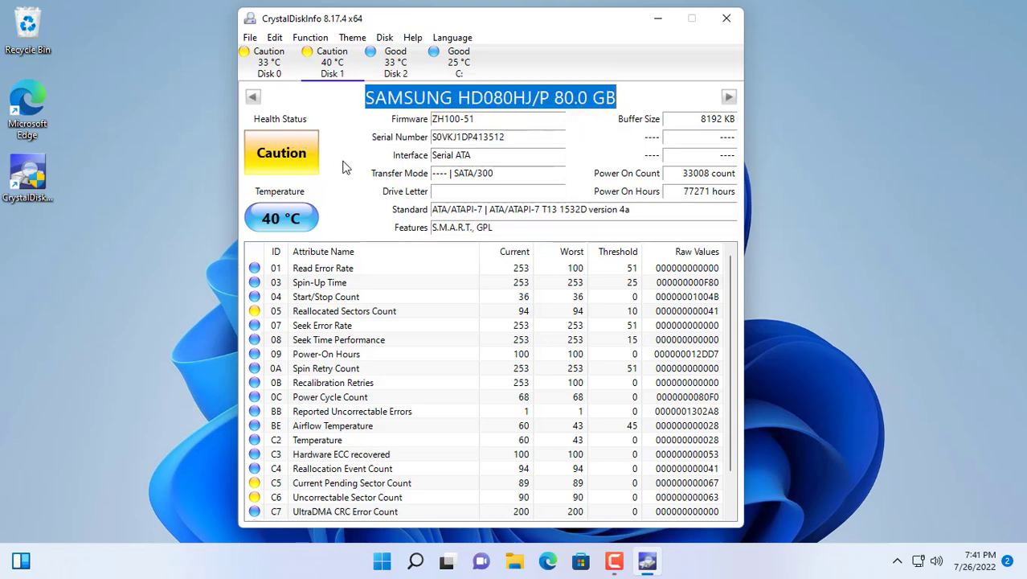
click(395, 64)
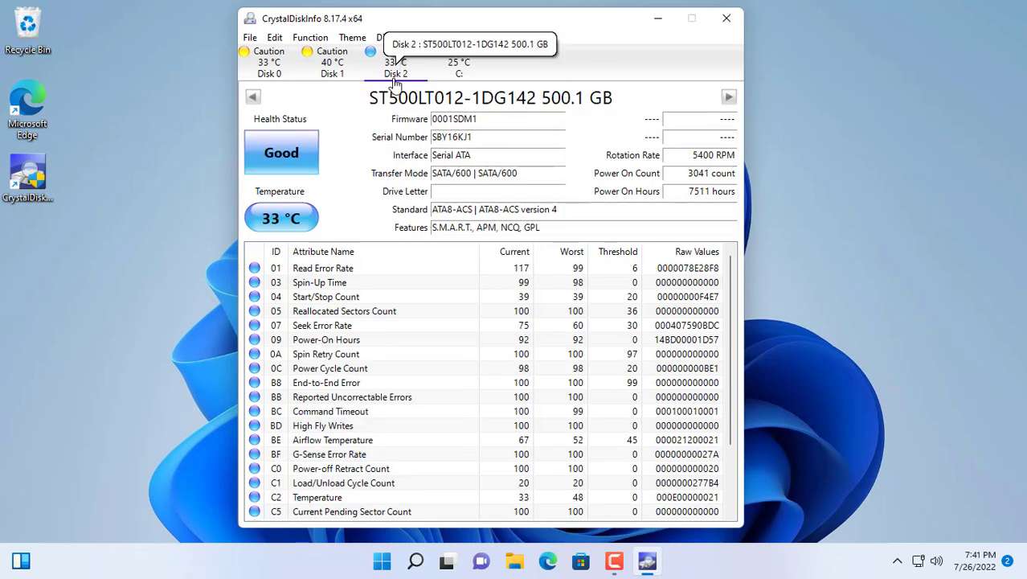
drag(371, 100, 632, 98)
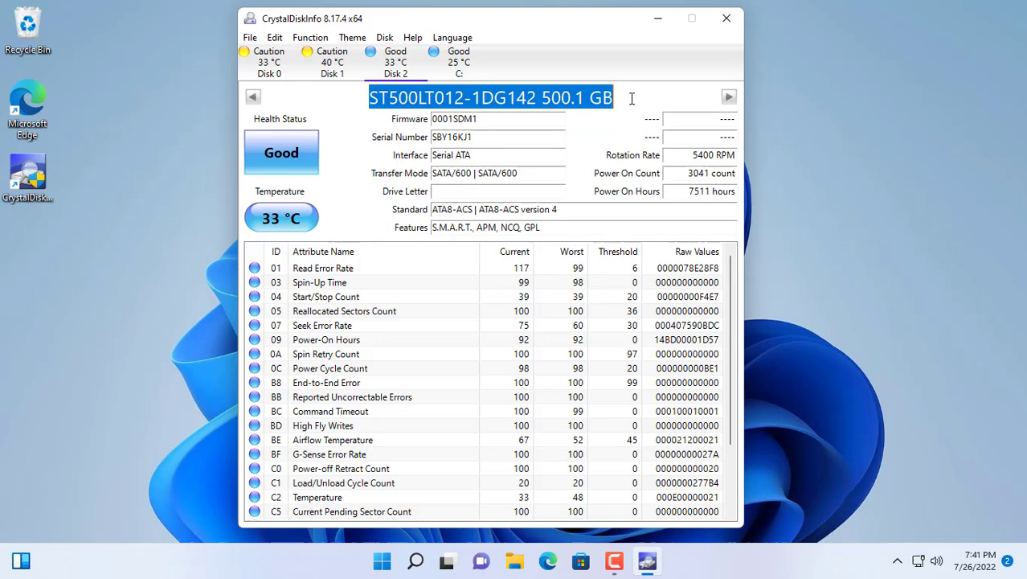